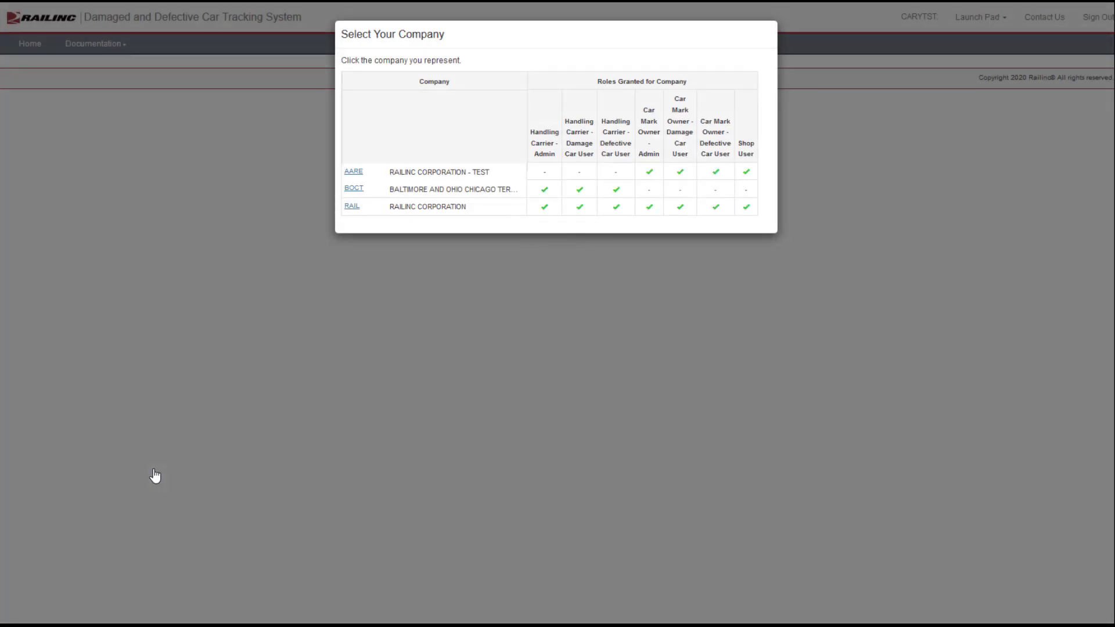
Choose RAIL (Railinc Corporation) as the represented company and start a new car incident.
click(352, 206)
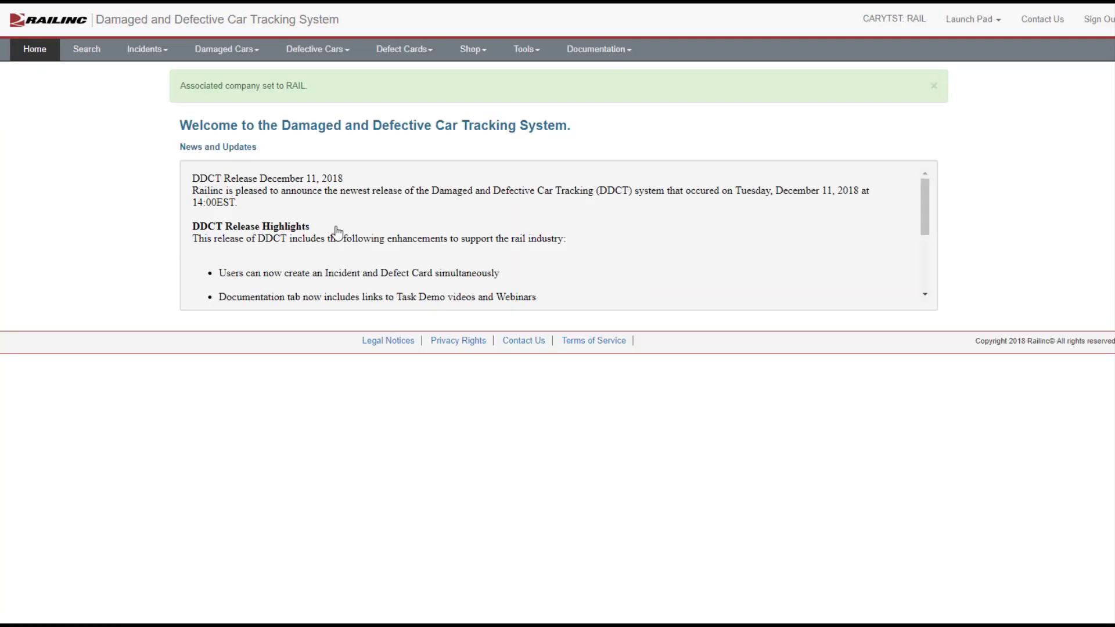
click(934, 87)
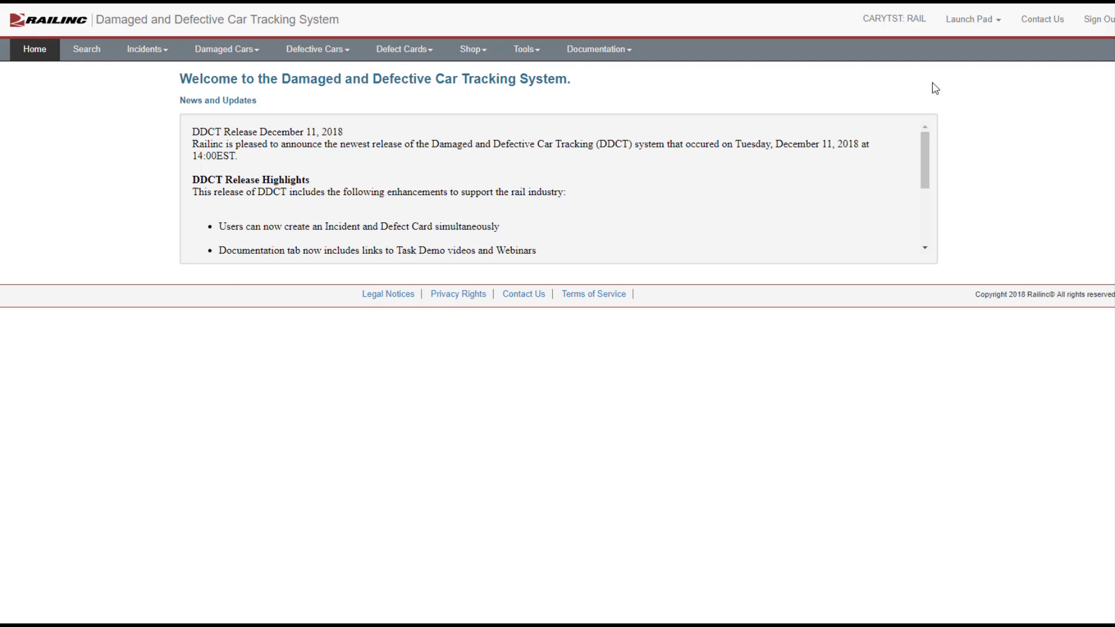
click(147, 52)
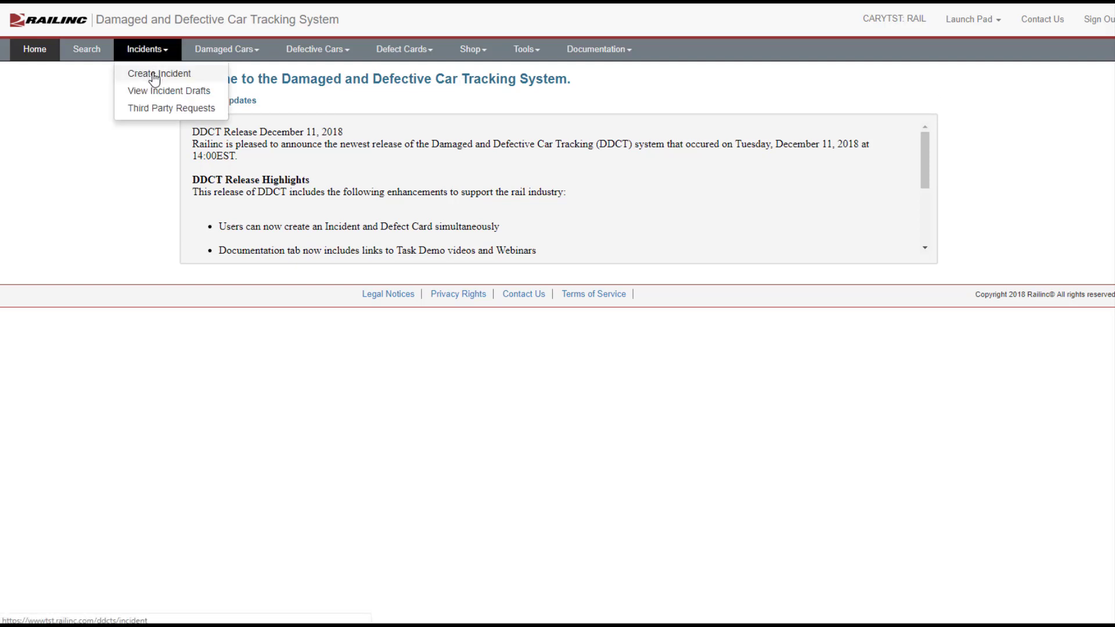
click(152, 73)
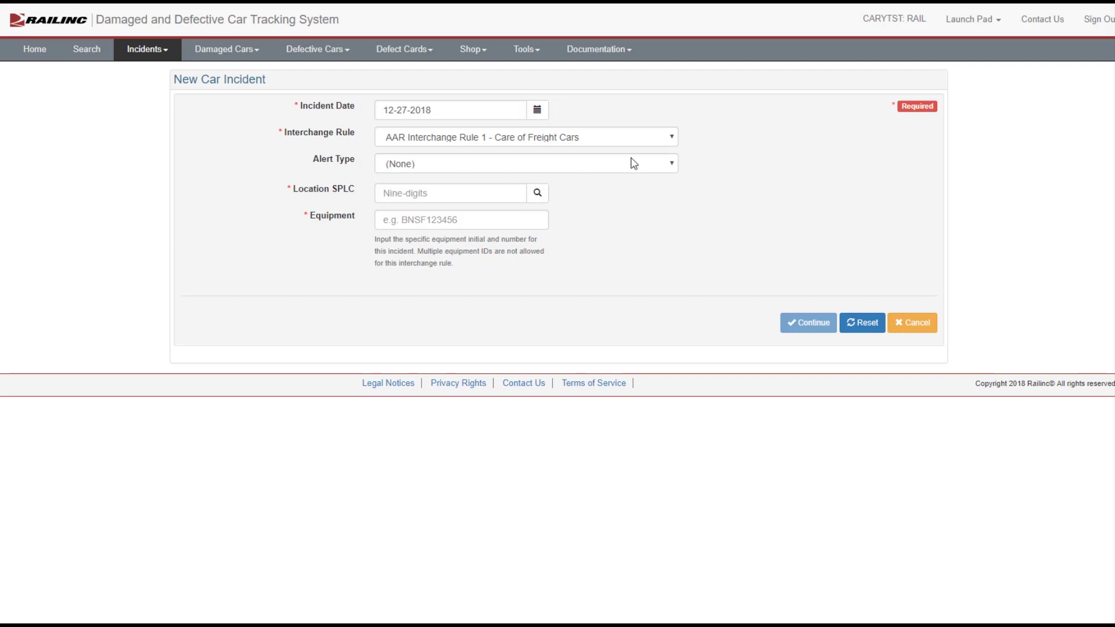
Set the interchange rule to AAR Interchange Rule 96 - Owners Responsibility and the incident type to Passing over obstruction on track.
click(648, 141)
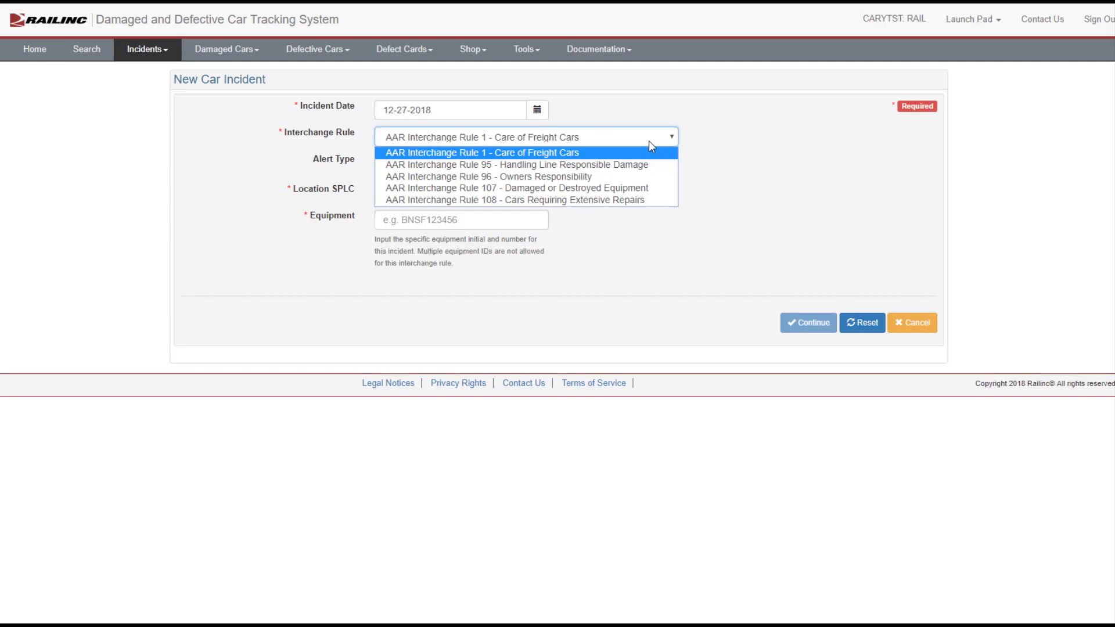
click(586, 177)
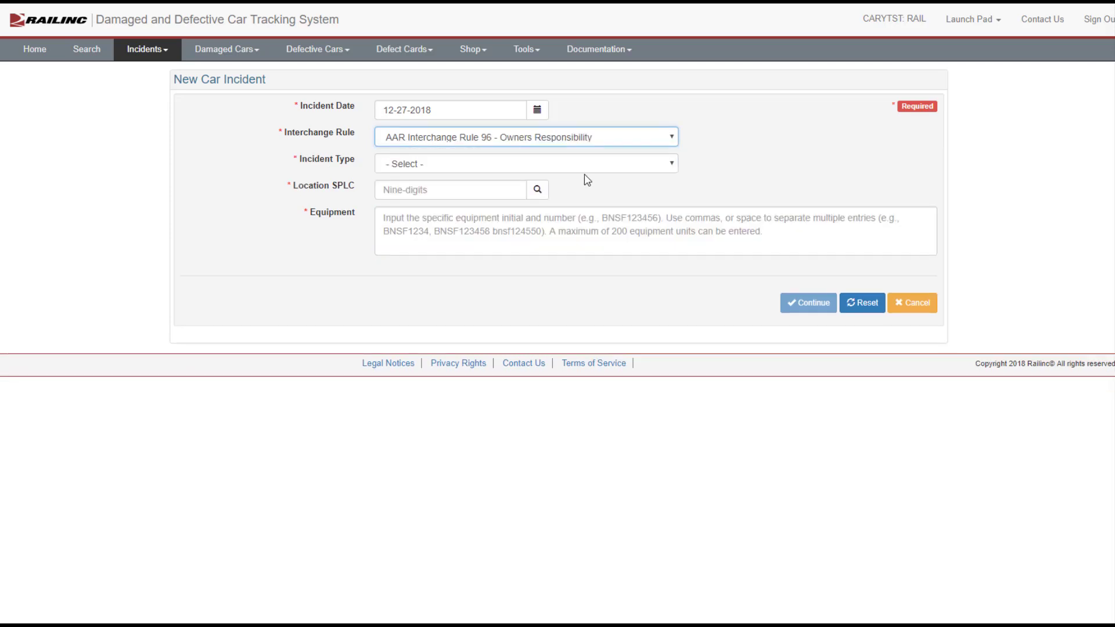
click(590, 169)
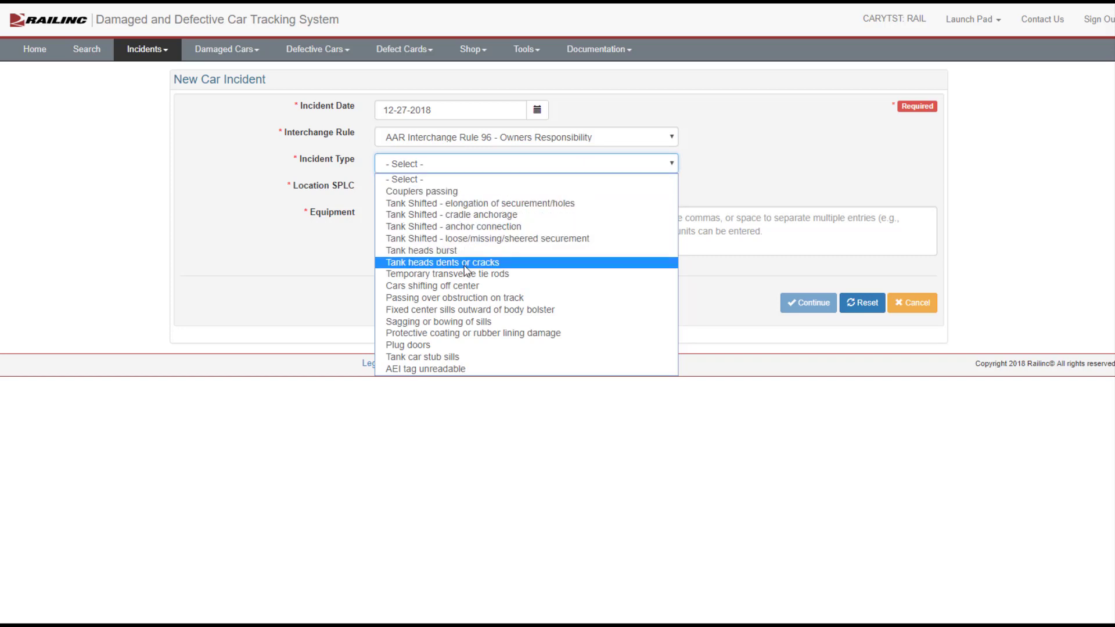
click(456, 298)
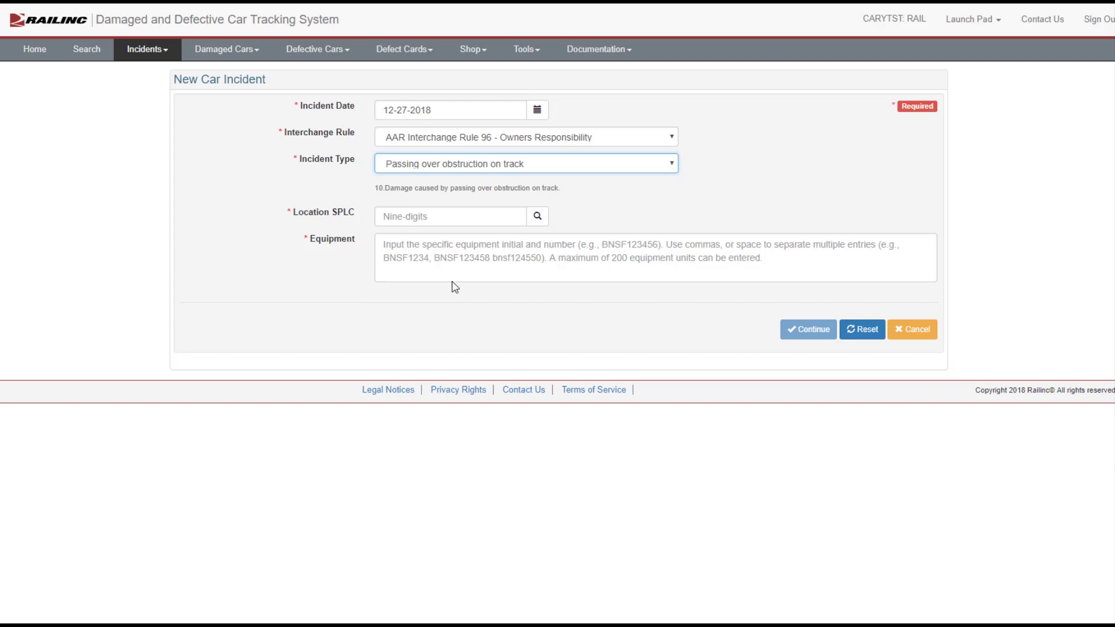
Enter location SPLC 566900000 and equipment Rail874, and continue with the new incident.
click(440, 218)
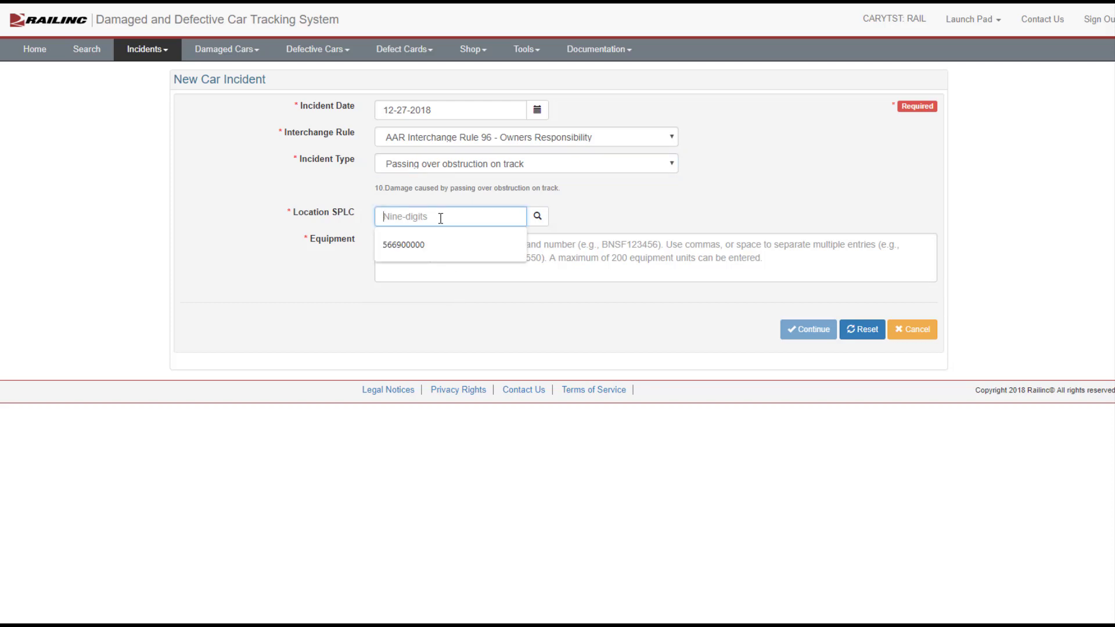
click(419, 246)
click(416, 245)
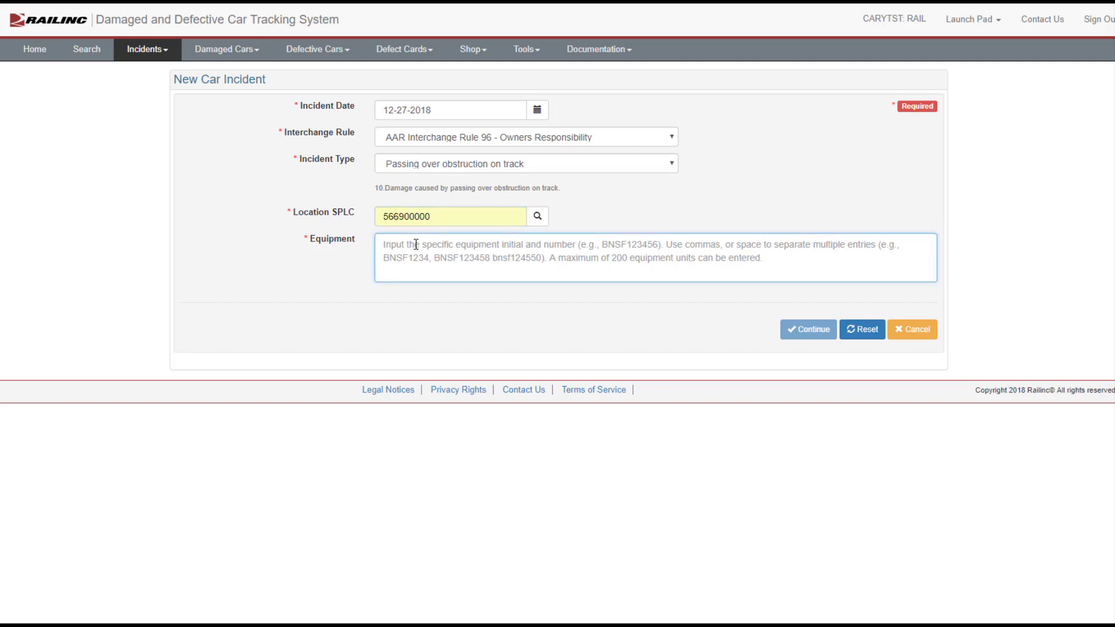
text(Rail)
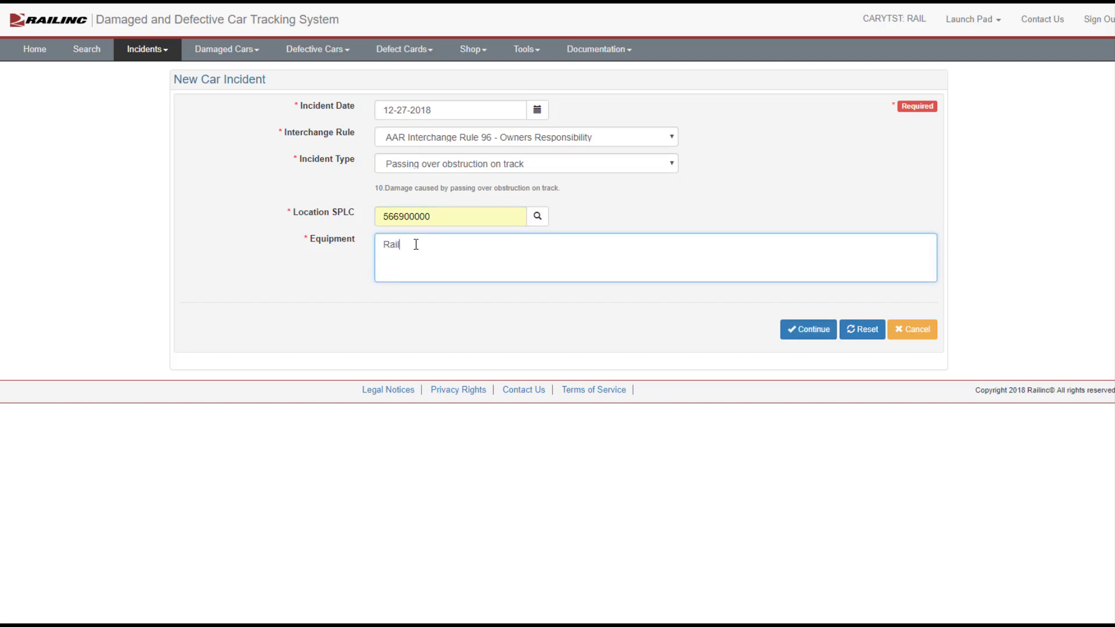
text(874)
click(815, 332)
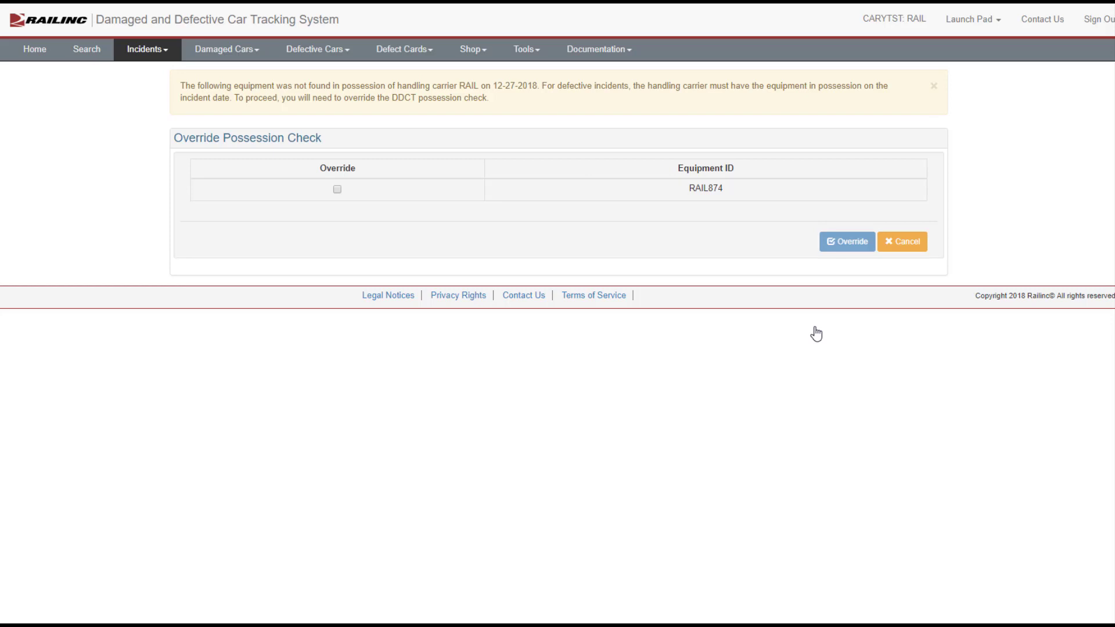
Override the DDCT possession check for equipment RAIL874 and confirm the override.
click(934, 86)
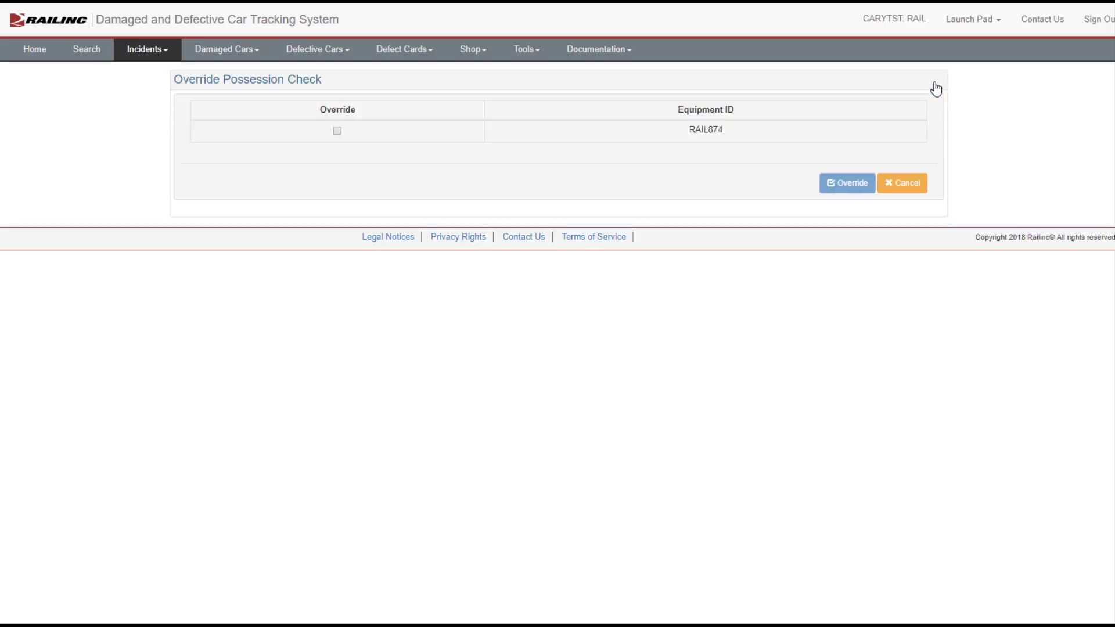
click(338, 132)
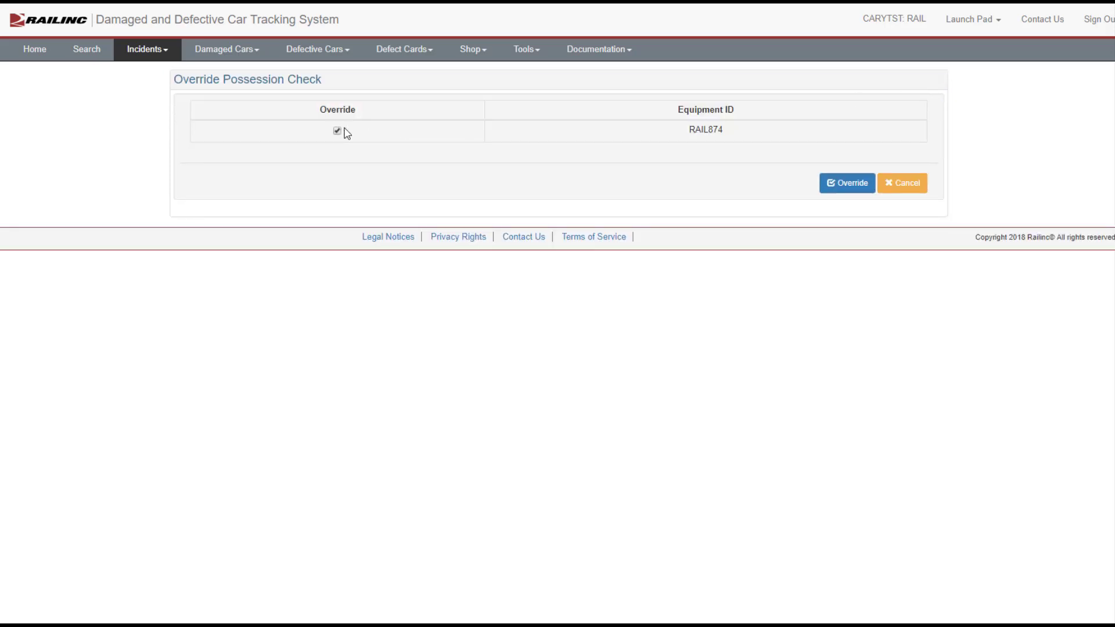
click(848, 187)
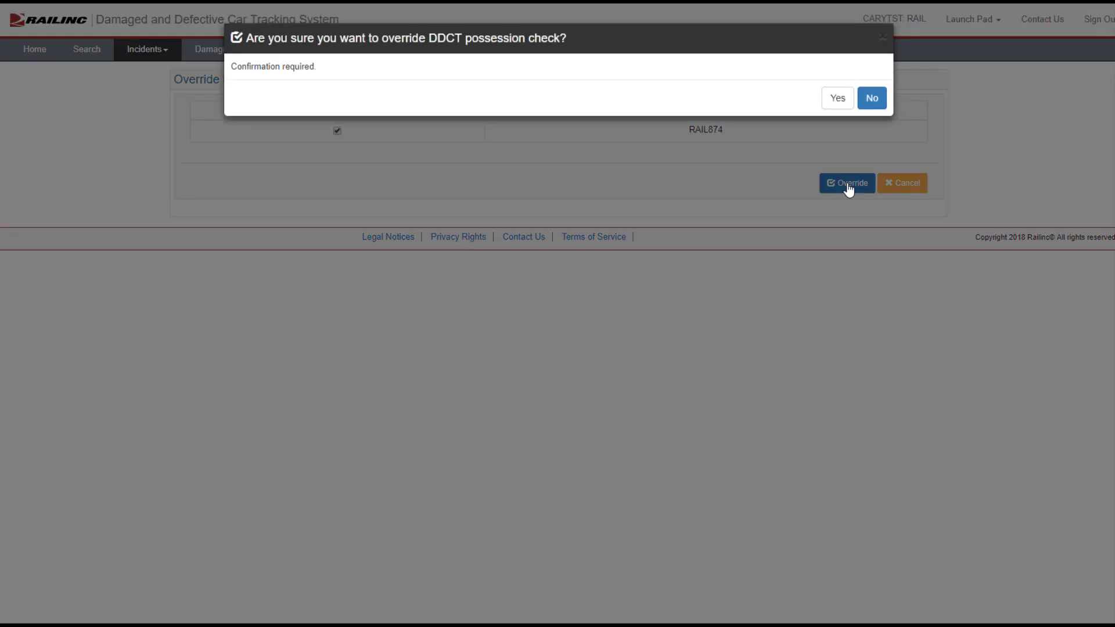
click(842, 101)
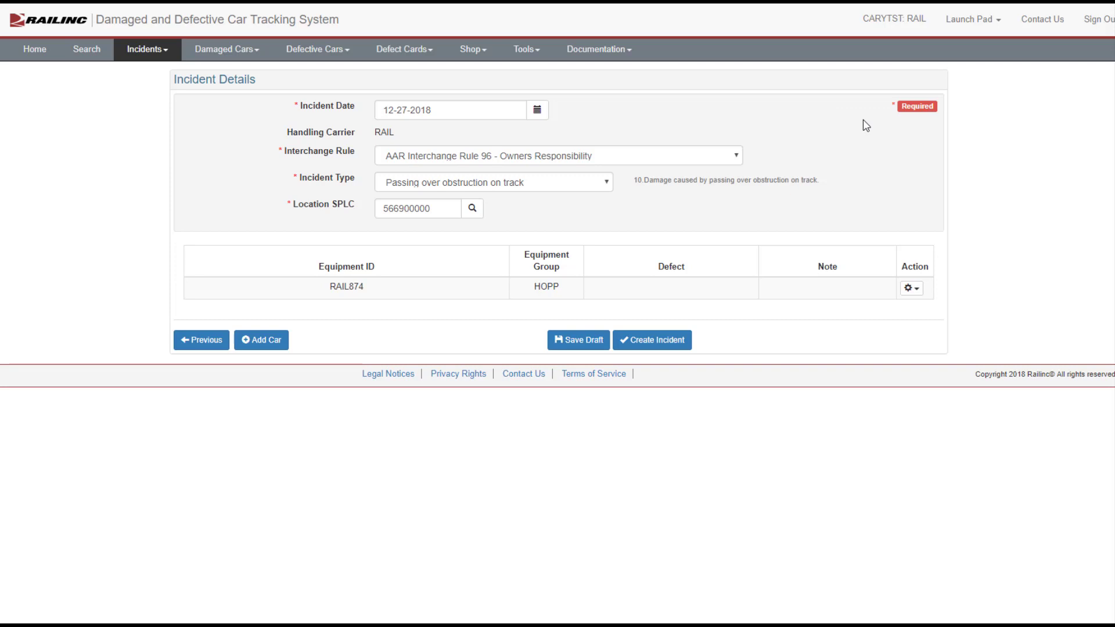
Add defect code A - Body with the description "Twisted frame" to car RAIL874 and save the equipment details.
click(922, 289)
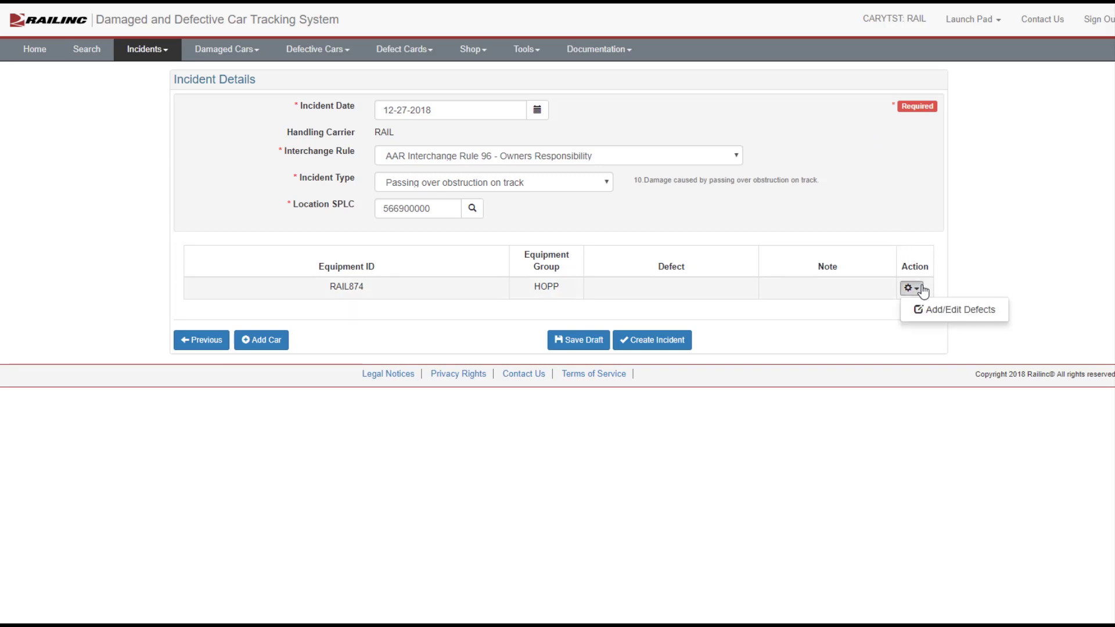
click(932, 313)
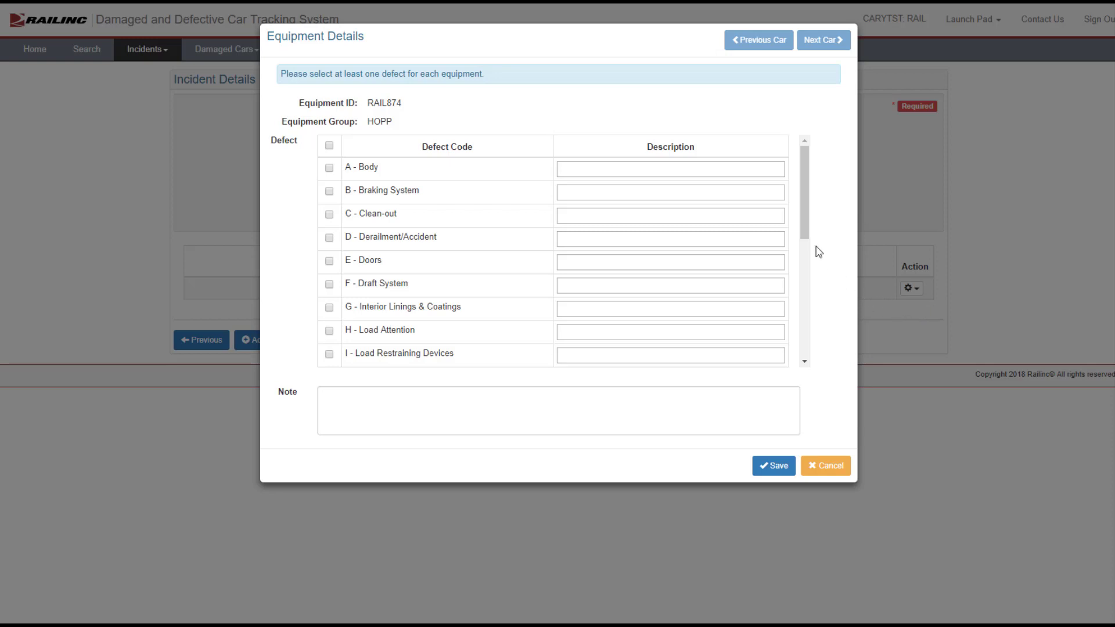
mouse_move(804, 236)
mouse_down()
mouse_move(799, 356)
mouse_move(798, 224)
mouse_up()
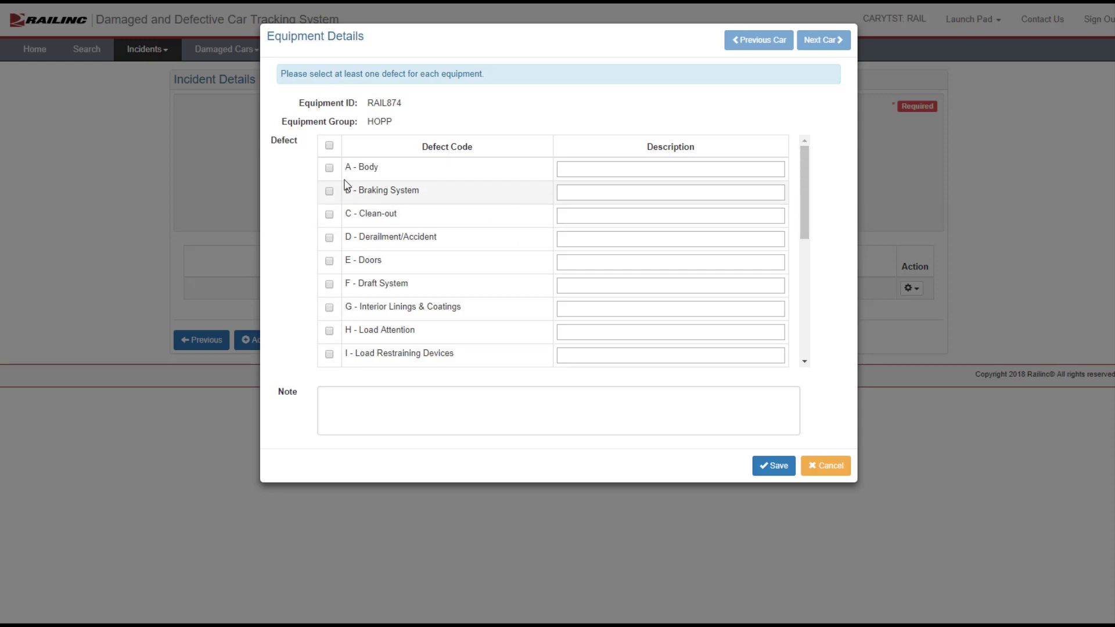
click(329, 168)
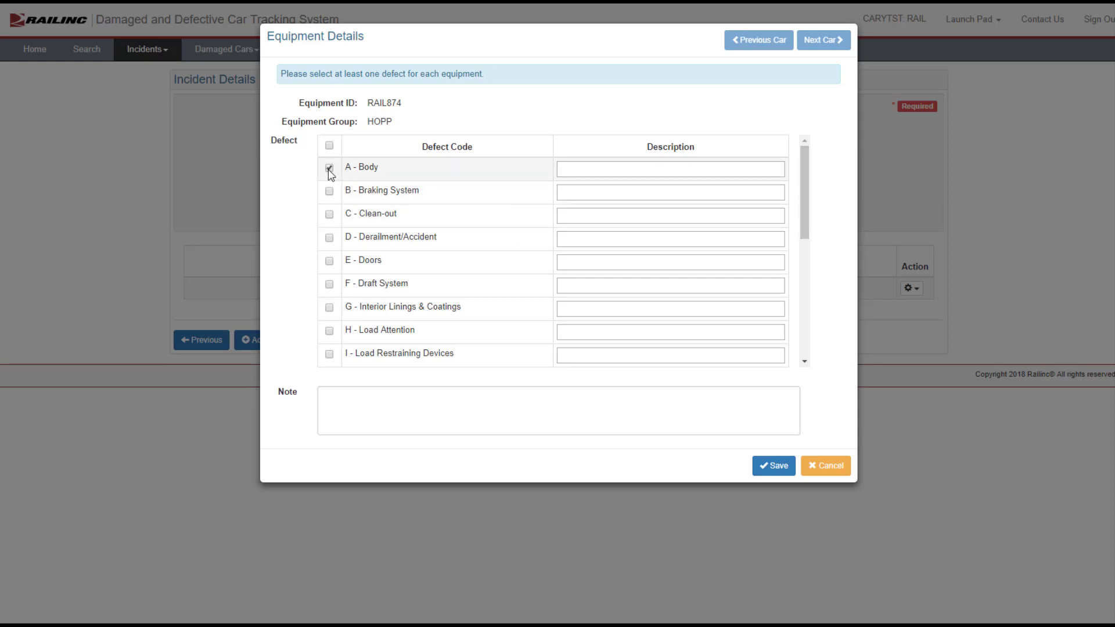
click(583, 170)
text(Twisted frame)
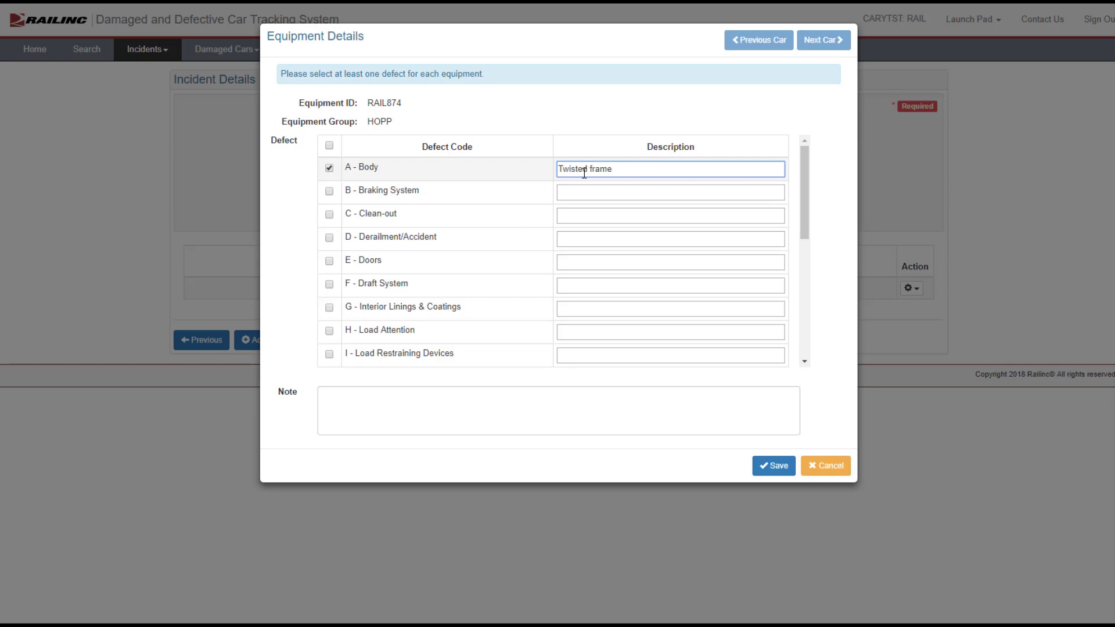
click(771, 470)
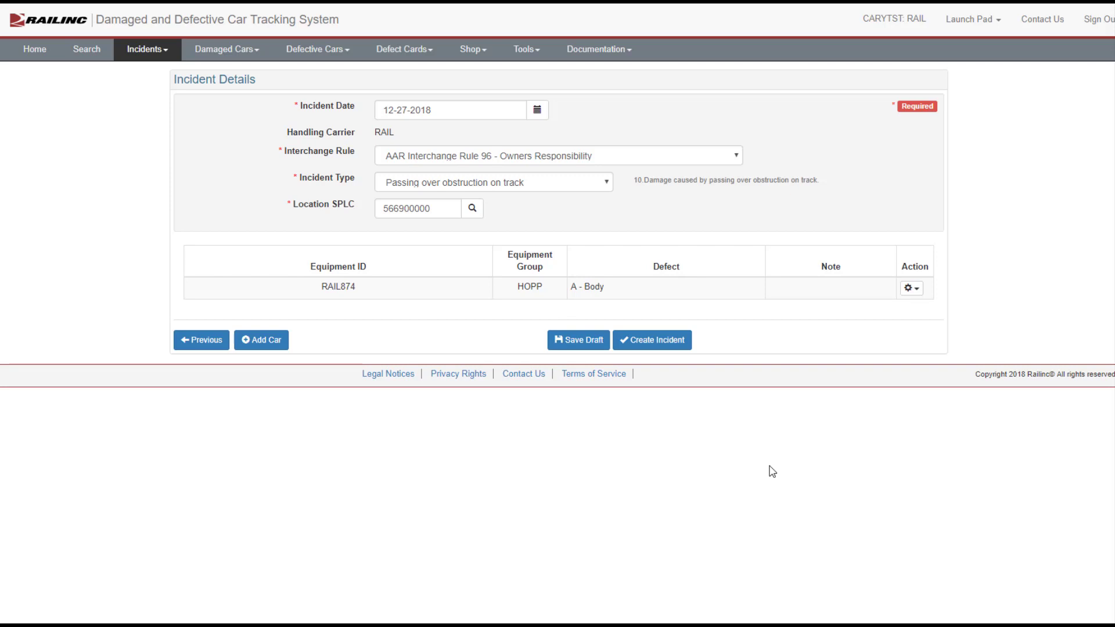
Create the incident for RAIL874, confirm its creation, and finish back at the home page.
click(682, 347)
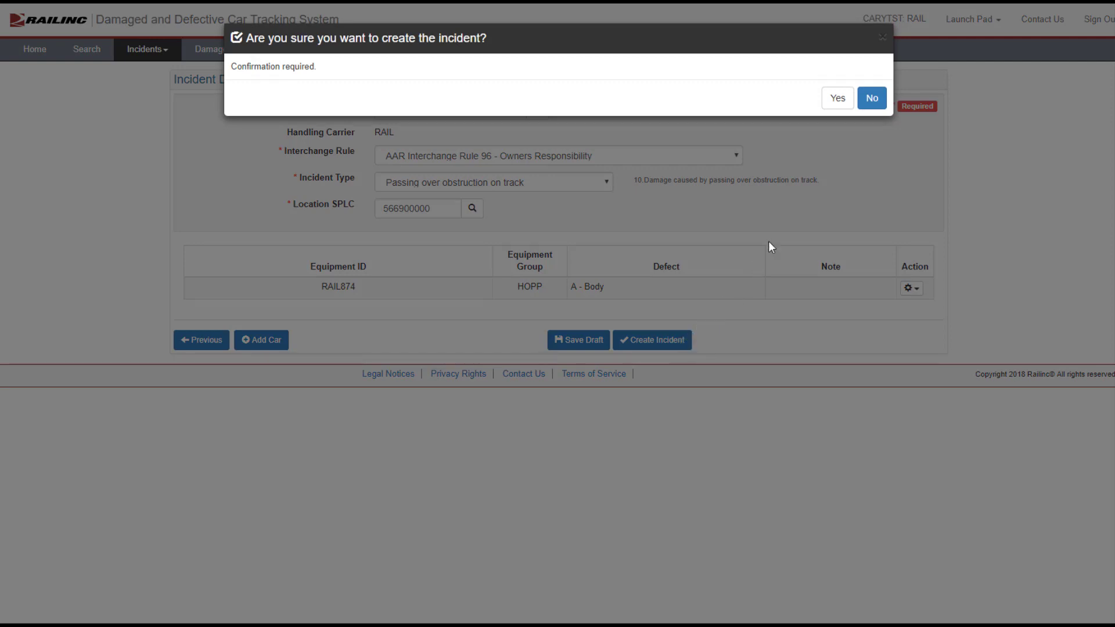
click(838, 100)
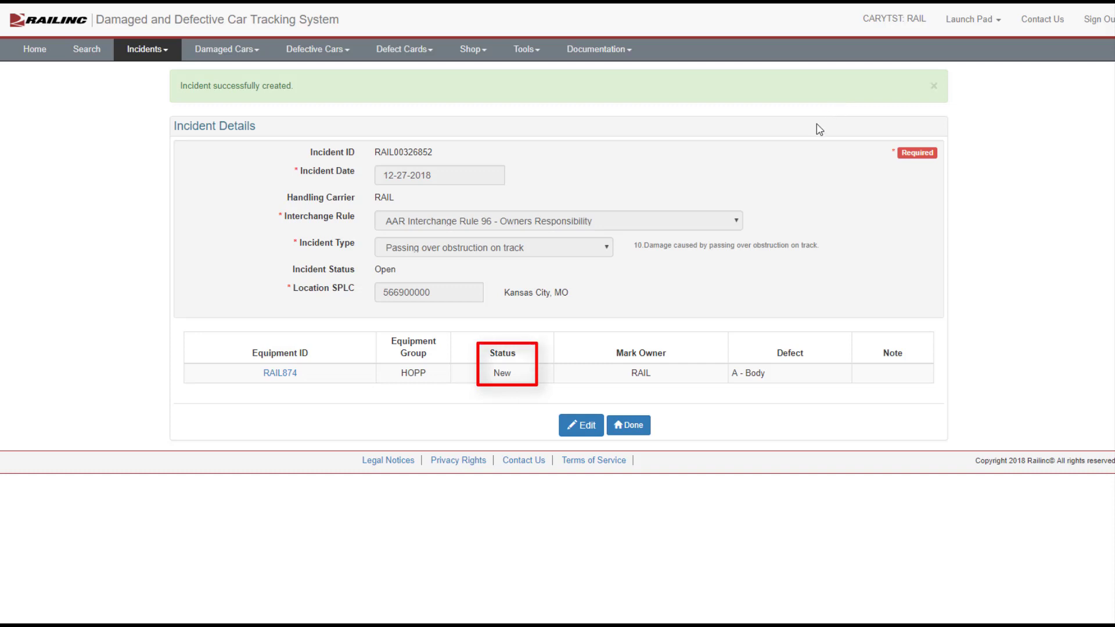
click(634, 426)
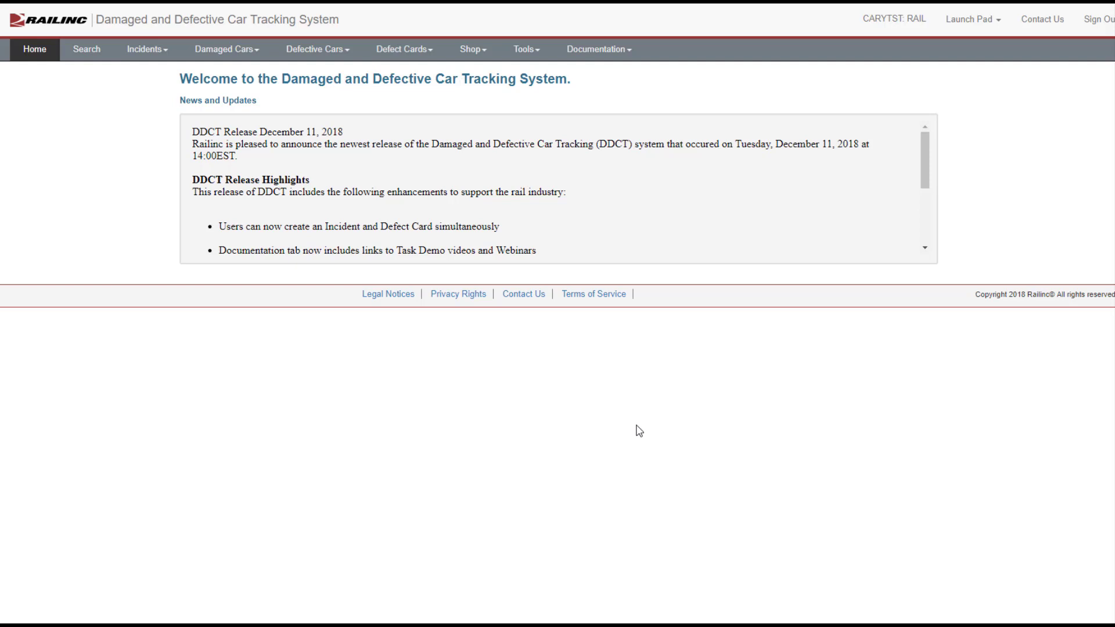
Start a disposition request for defective cars and add equipment Rail874 to its list.
click(351, 49)
click(349, 73)
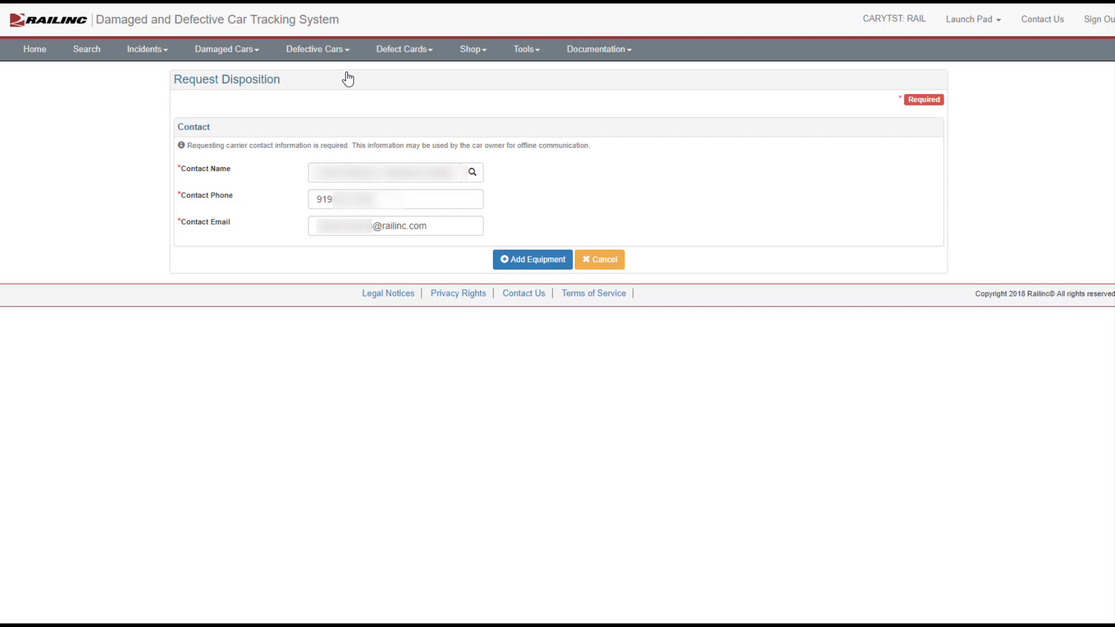
click(525, 261)
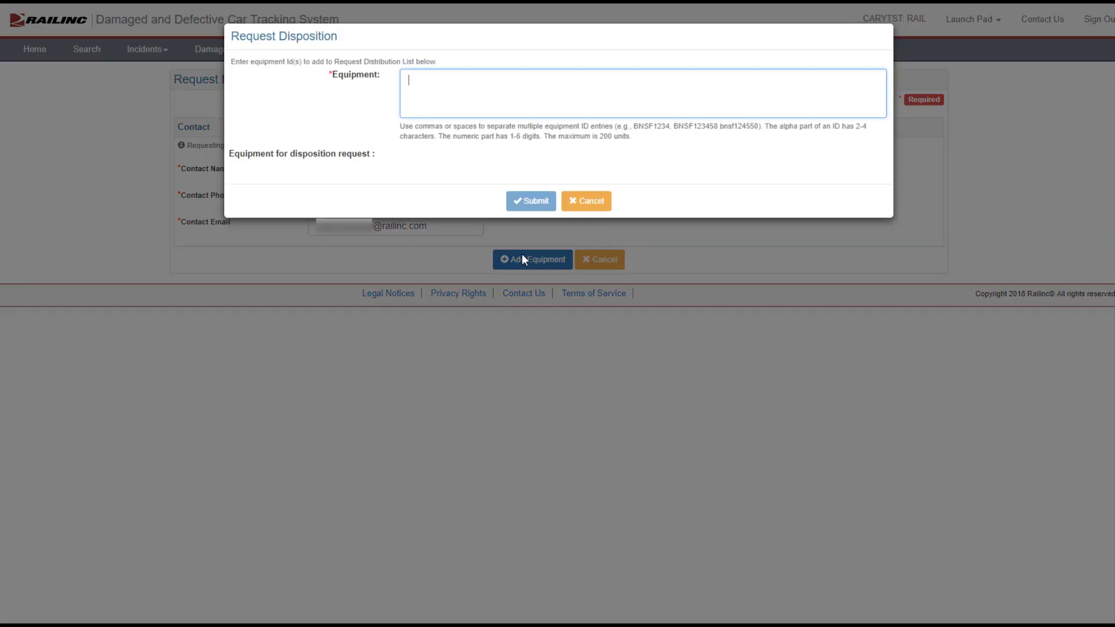
text(Rail874)
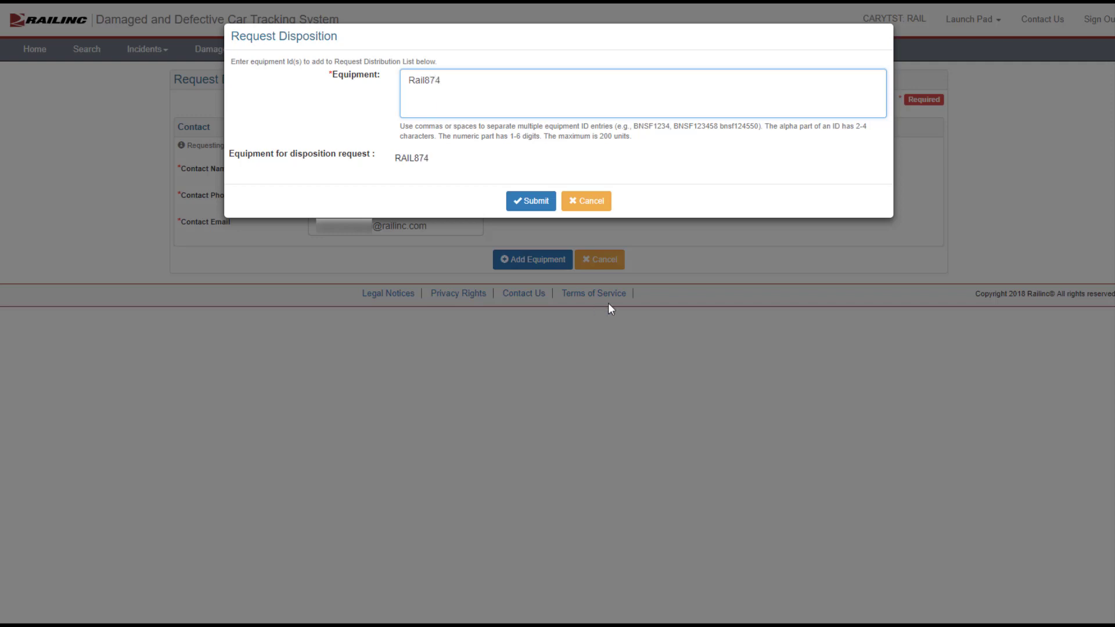
click(537, 204)
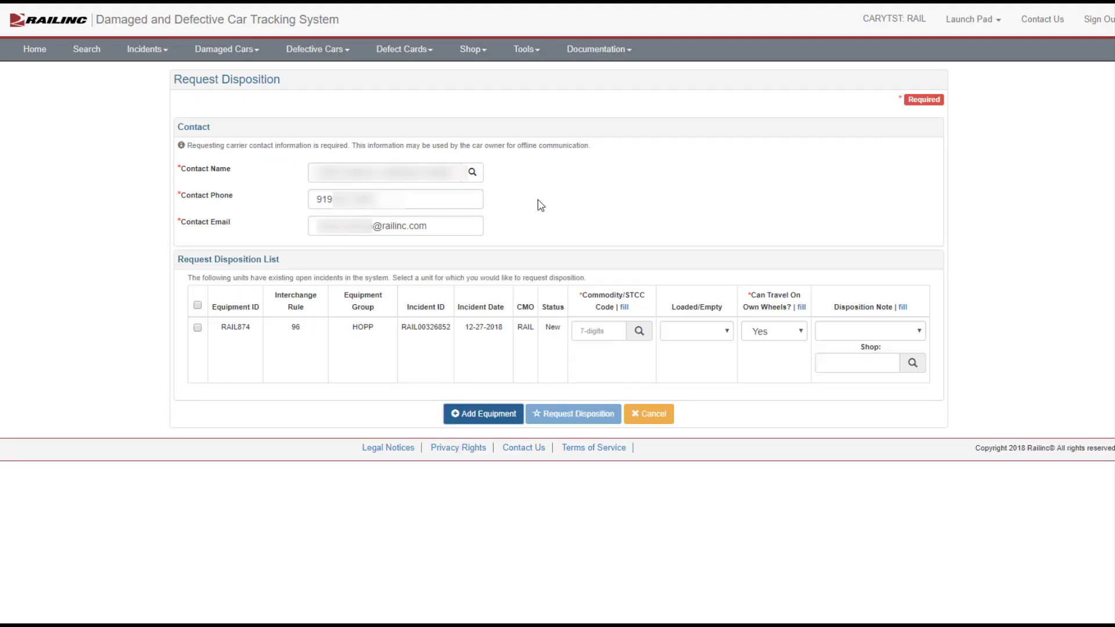
Select RAIL874 in the disposition list, with commodity/STCC code 3311115 and load status Loaded.
click(198, 328)
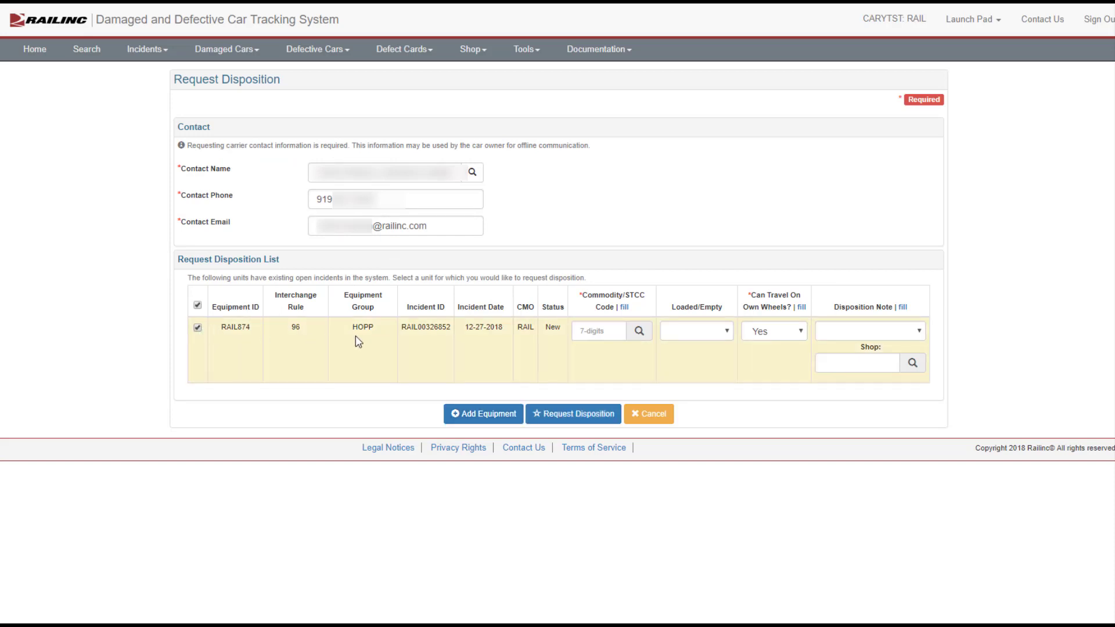
click(579, 330)
text(3311115)
click(721, 335)
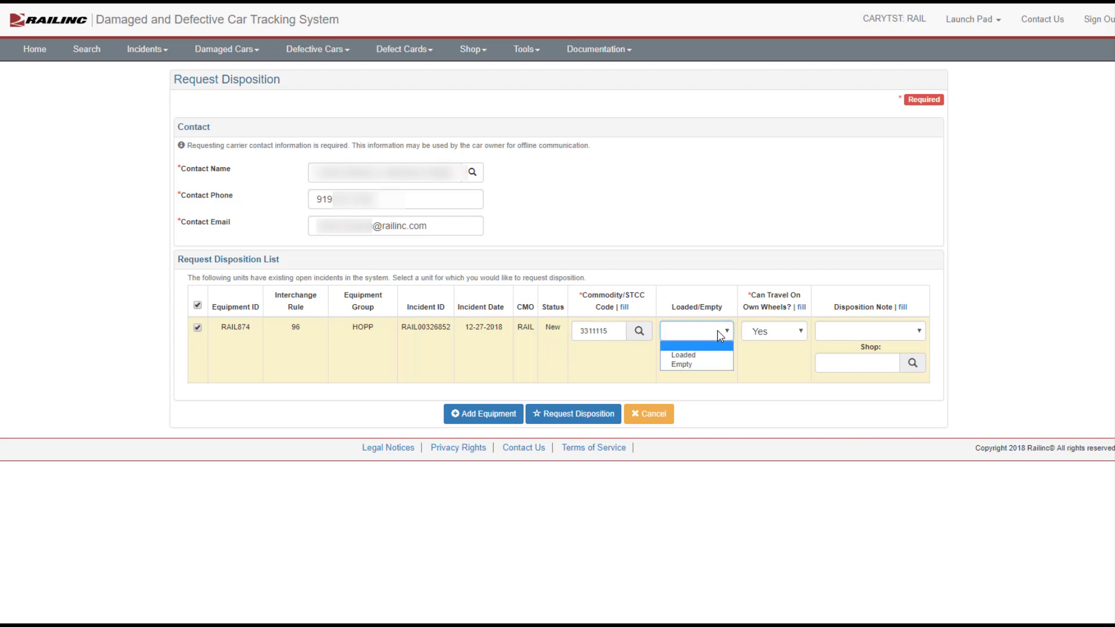
click(713, 355)
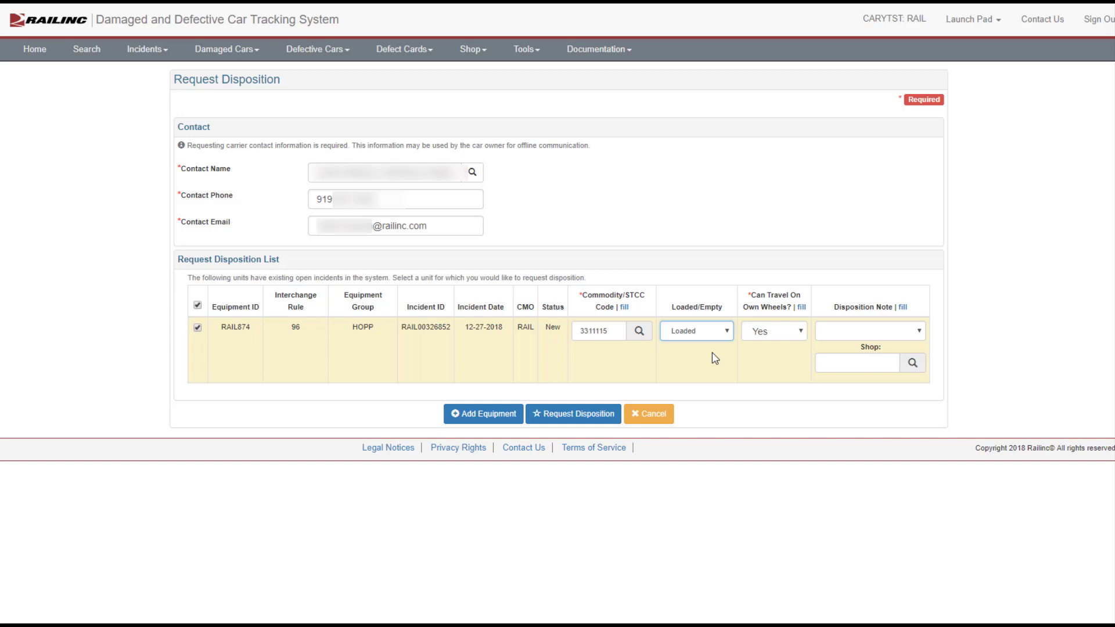
Submit and confirm the disposition request for RAIL874, and return to the home page.
click(584, 420)
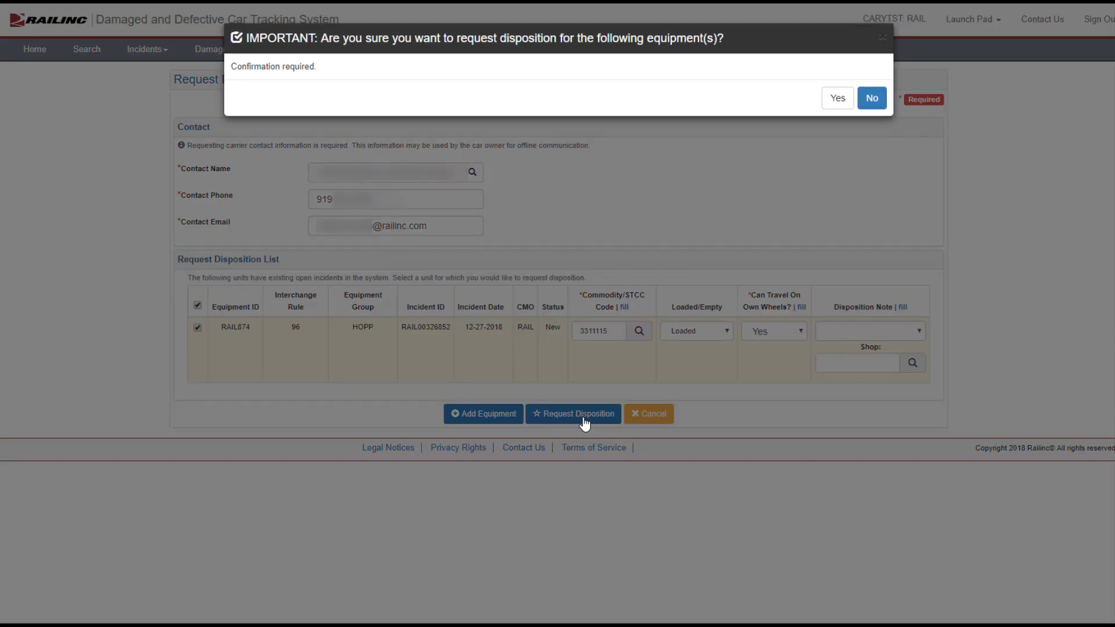
click(847, 111)
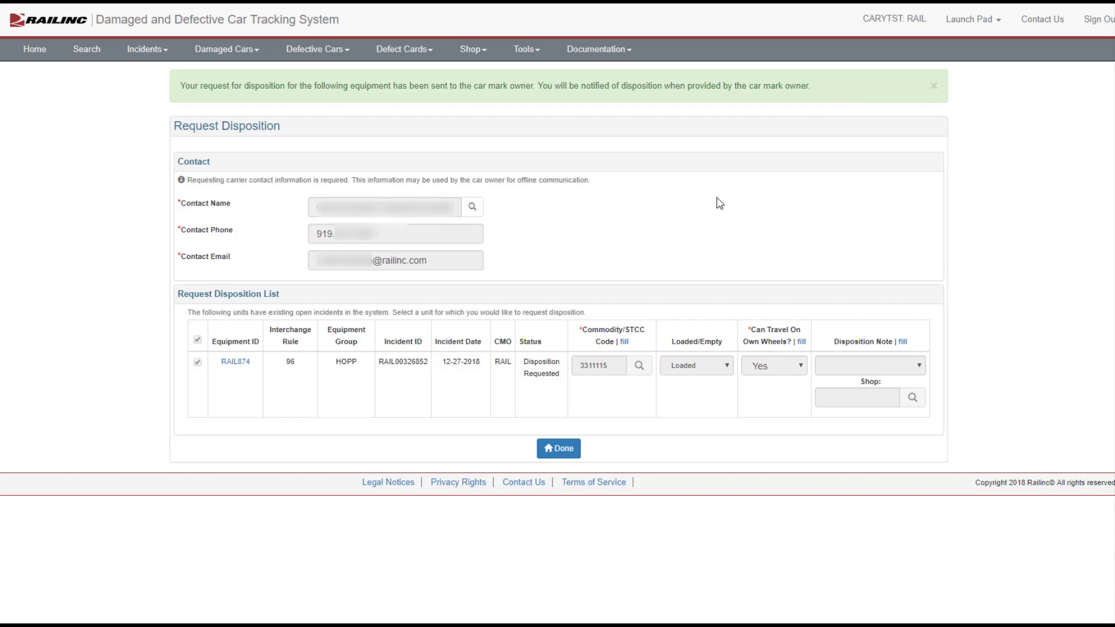
click(562, 450)
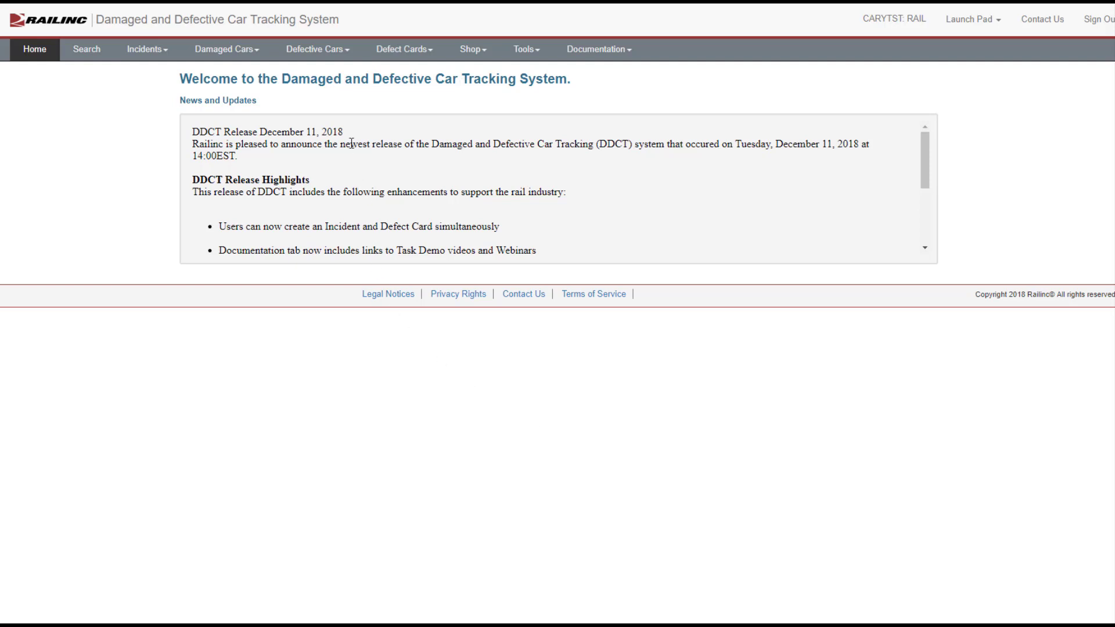
List the defective car incidents pending disposition, sort them by newest incident date, and open RAIL874 to provide its disposition.
click(335, 56)
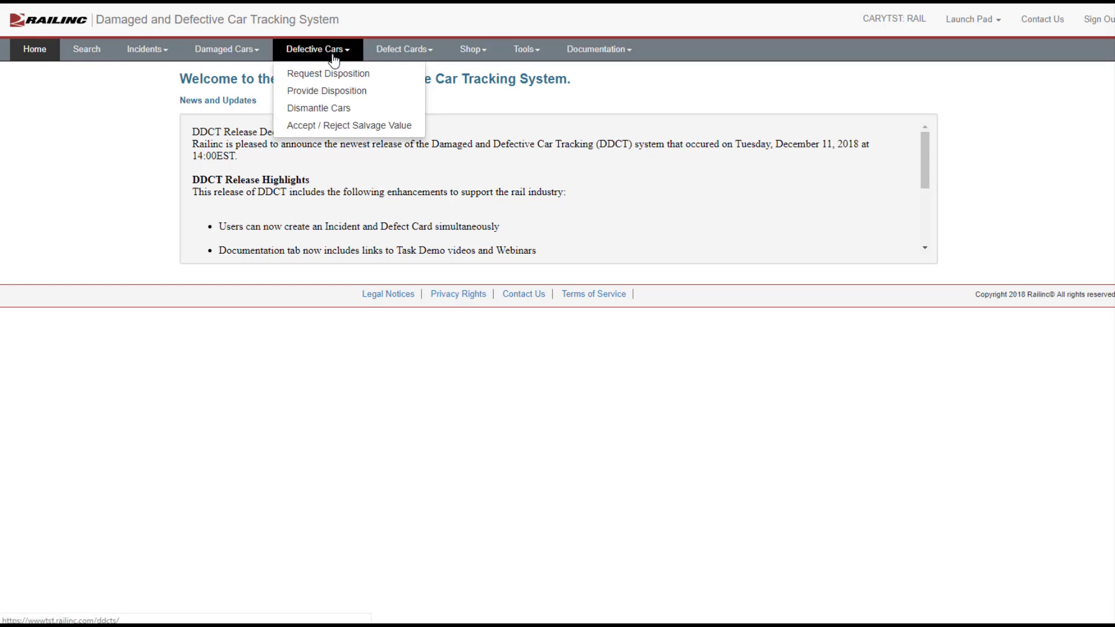
click(333, 92)
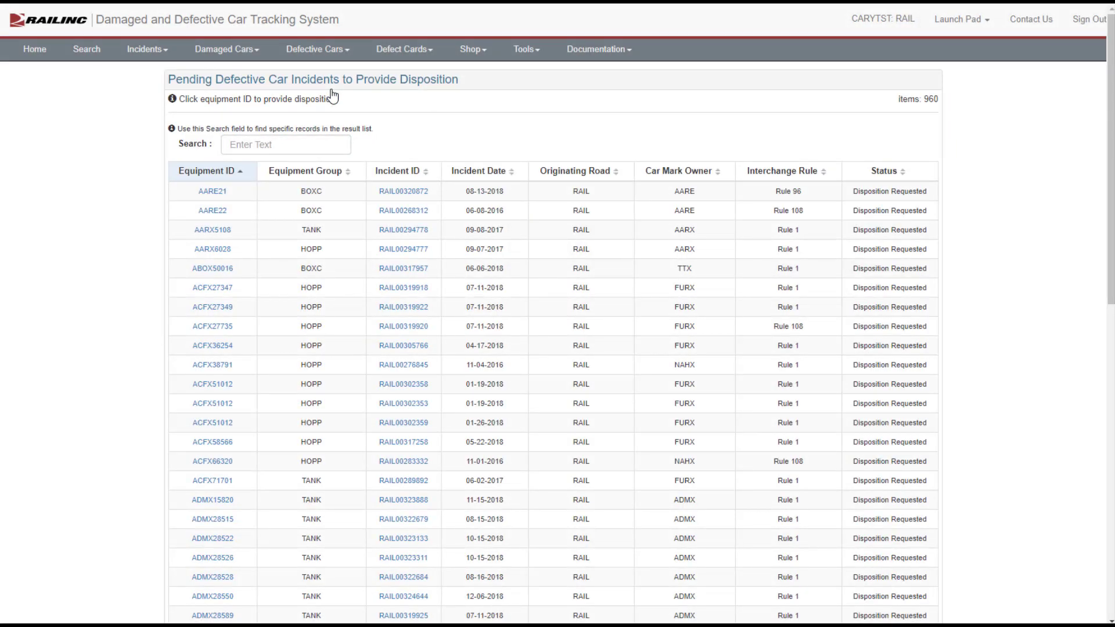
click(483, 174)
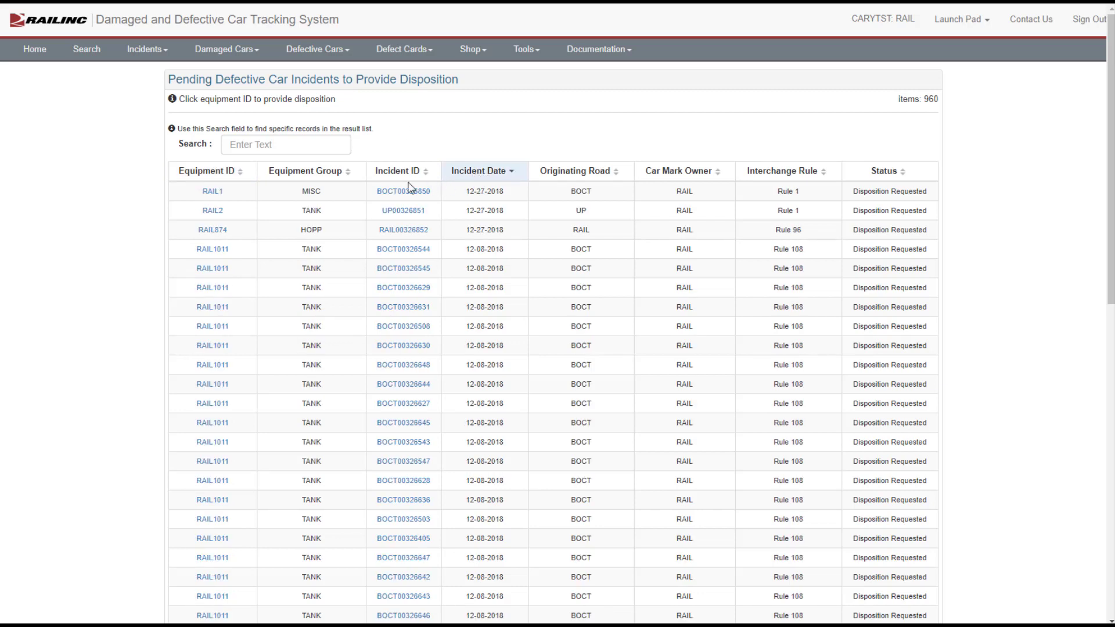
click(222, 232)
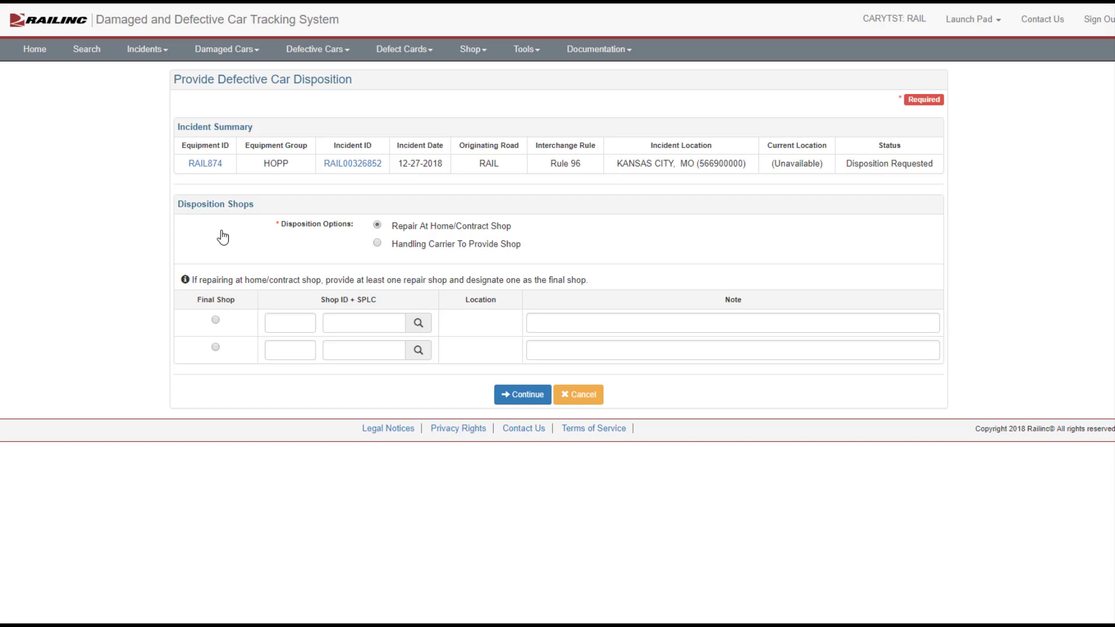
Enter shop RAIL with SPLC 411657000 as the final repair shop for RAIL874's home/contract shop disposition.
click(285, 322)
text(RAIL)
key(Tab)
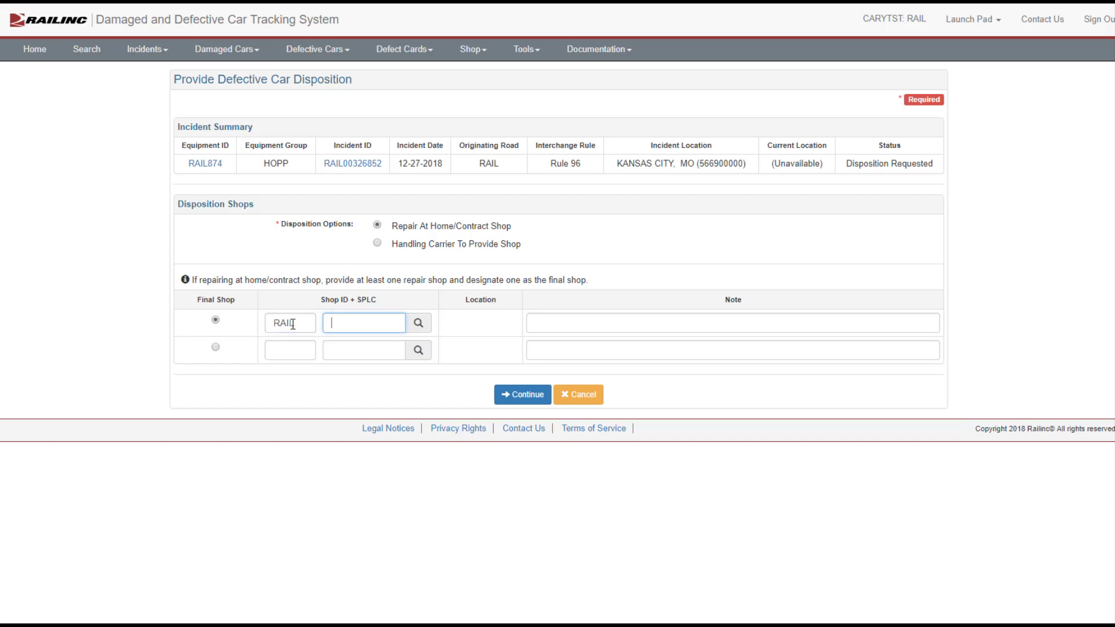
text(411657000)
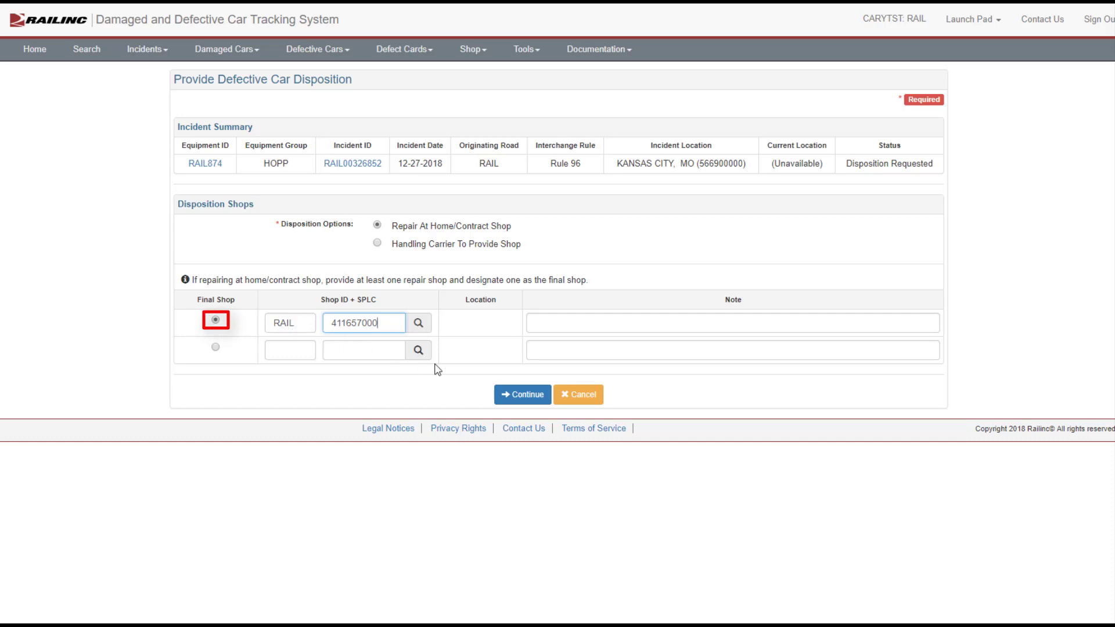
Submit the RAIL874 disposition, confirm sending it to the incident handling carrier, and return to the home page.
click(520, 400)
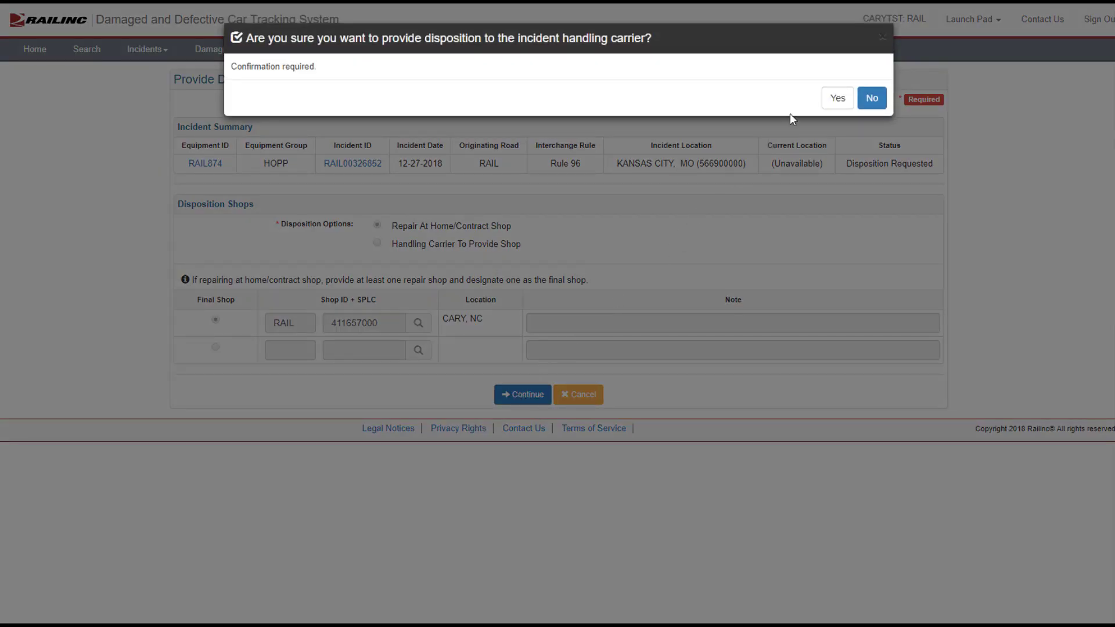
click(830, 97)
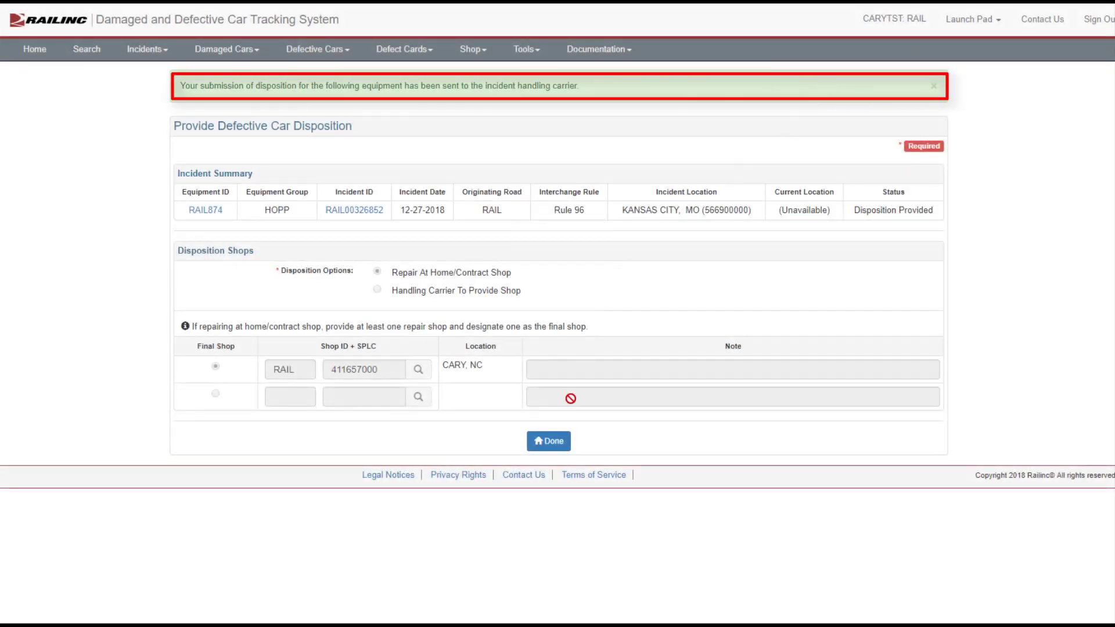
click(562, 443)
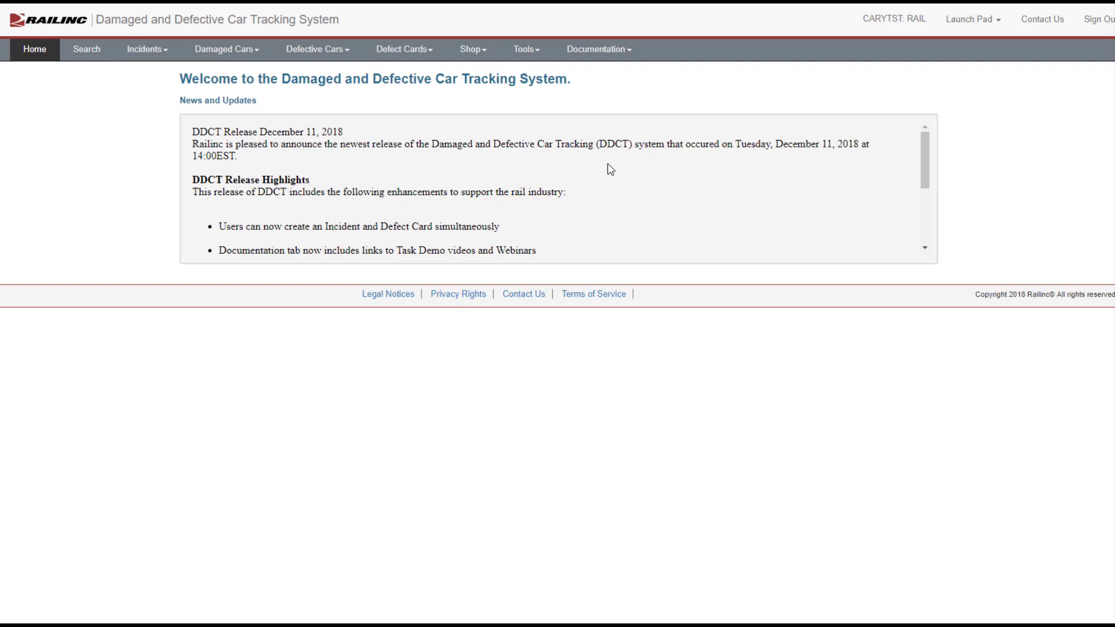
Show the available documentation resources.
click(616, 58)
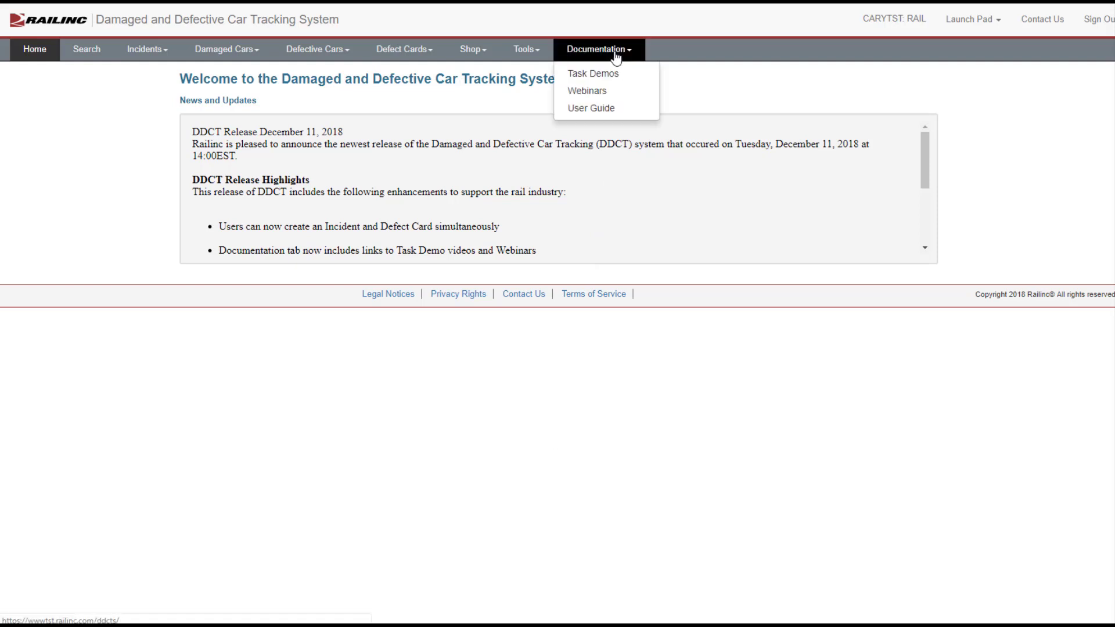